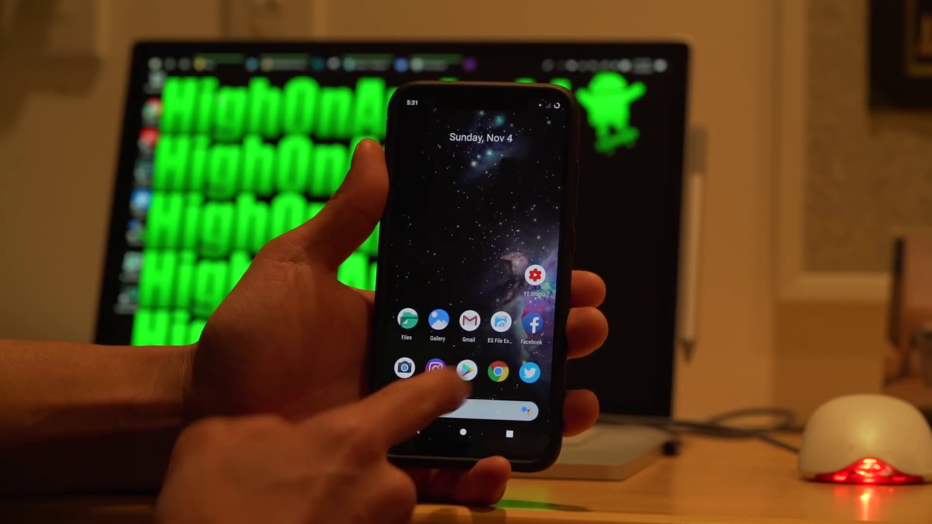
- Check the app drawer for the newly installed AnTuTu apps, then return home
{"action": "left_click_drag", "start_coordinate": [430, 397], "coordinate": [418, 342]}
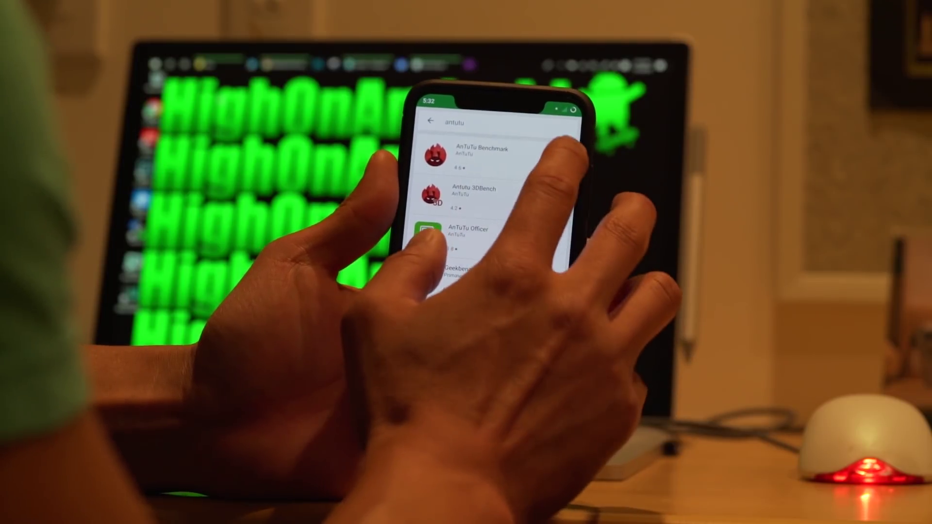
{"action": "left_click", "coordinate": [467, 430]}
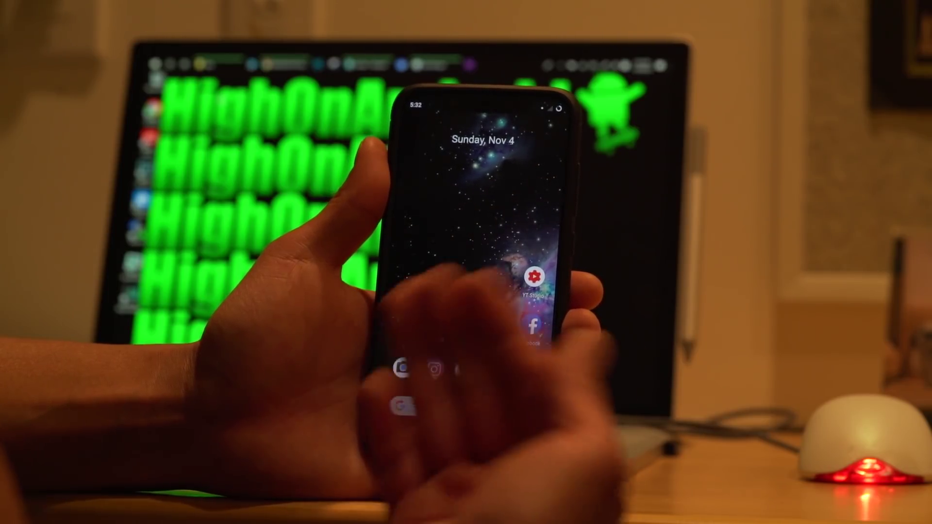
- Launch AnTuTu Benchmark from its install notification
{"action": "left_click_drag", "start_coordinate": [437, 426], "coordinate": [455, 329]}
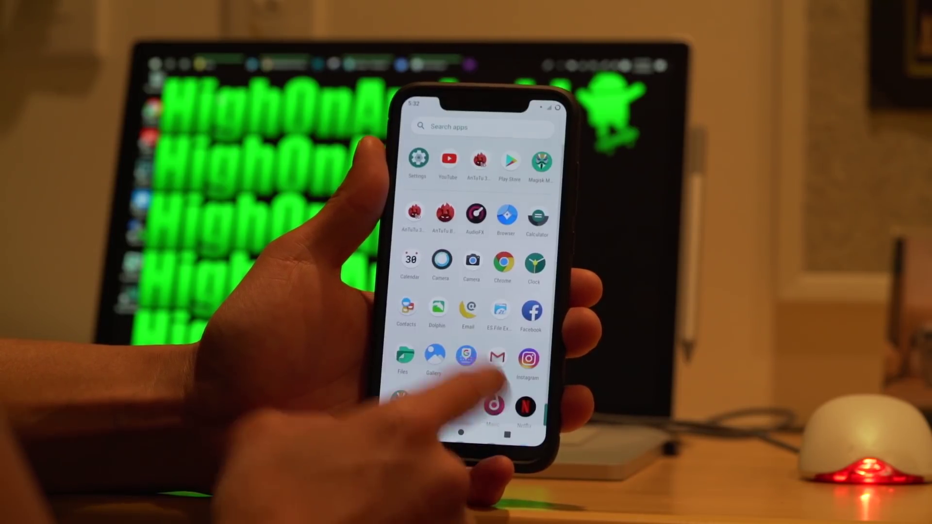
{"action": "left_click_drag", "start_coordinate": [474, 106], "coordinate": [473, 328]}
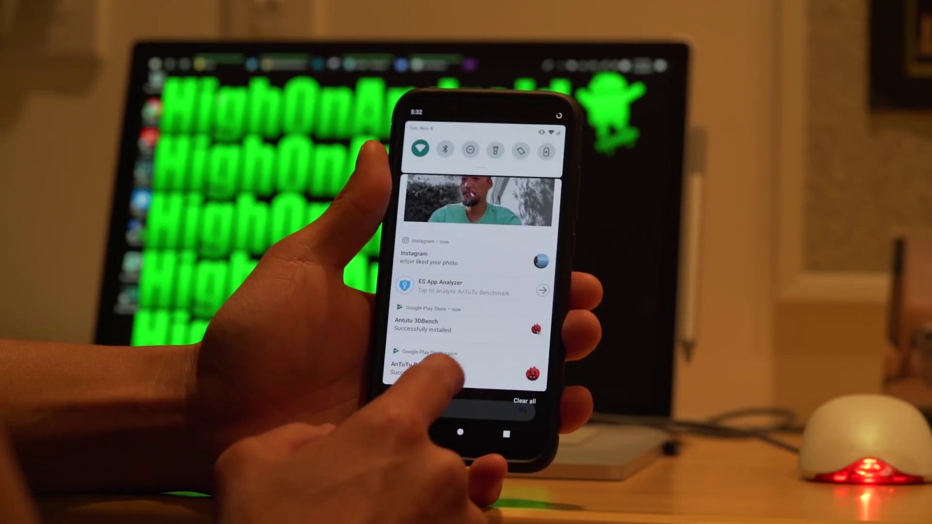
{"action": "left_click", "coordinate": [459, 342]}
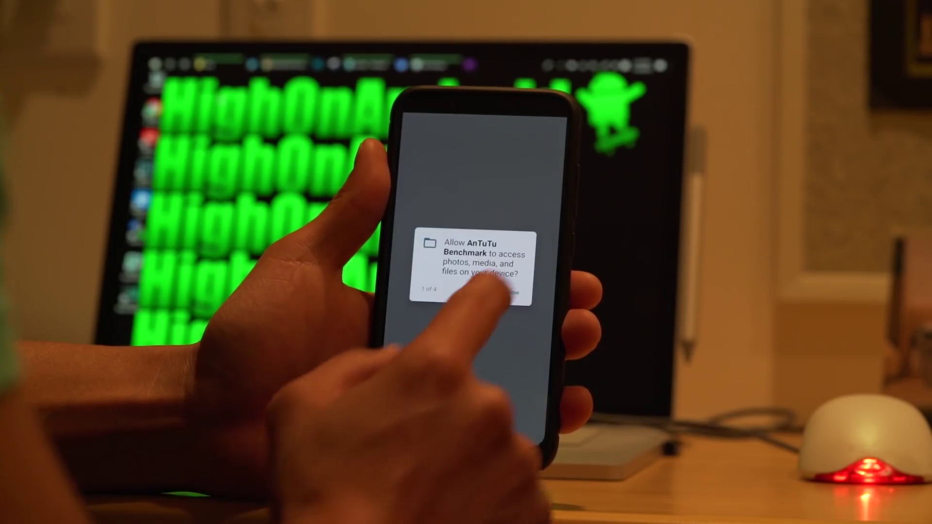
- Grant AnTuTu its file and storage permissions and run the benchmark, scoring 263906
{"action": "left_click", "coordinate": [512, 292]}
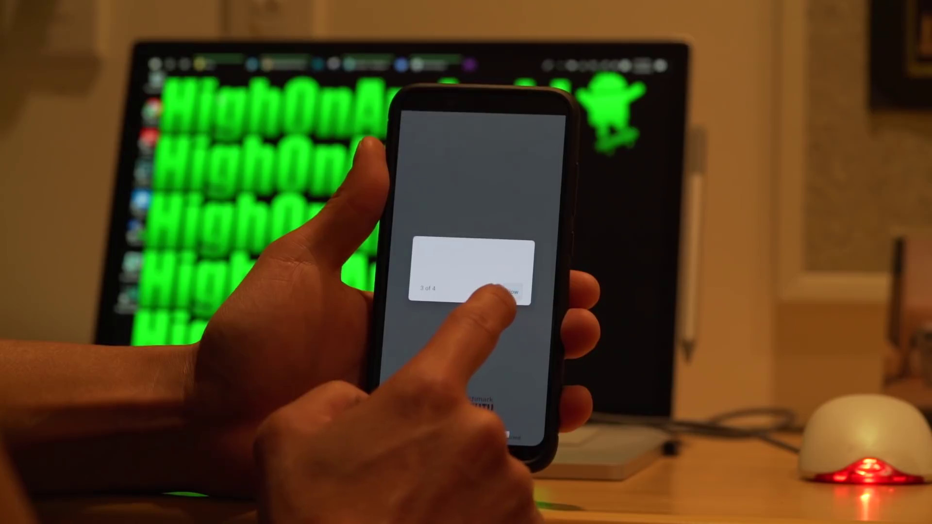
{"action": "left_click", "coordinate": [510, 291]}
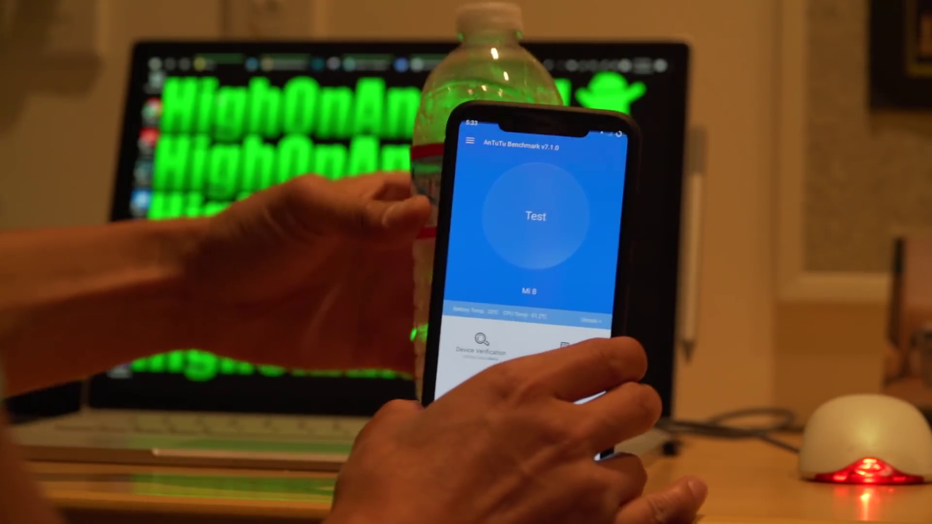
{"action": "left_click", "coordinate": [503, 218]}
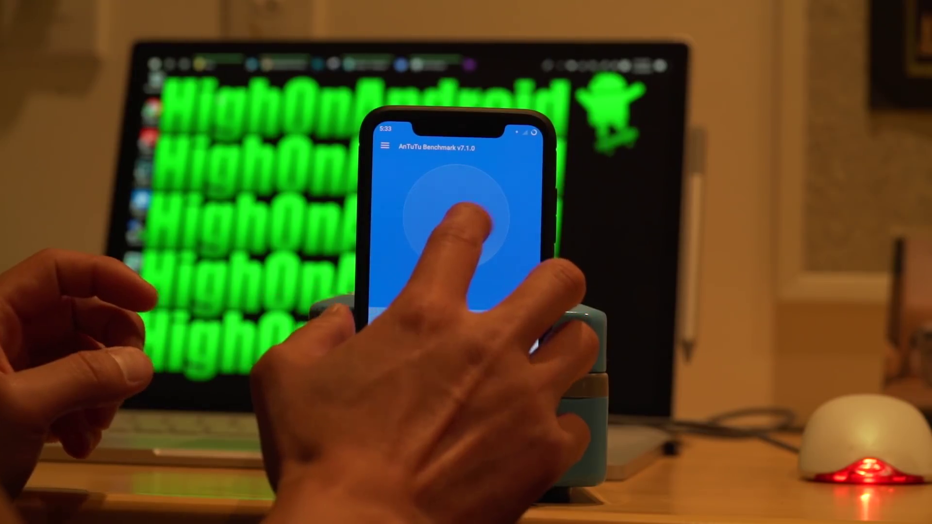
{"action": "left_click", "coordinate": [496, 361]}
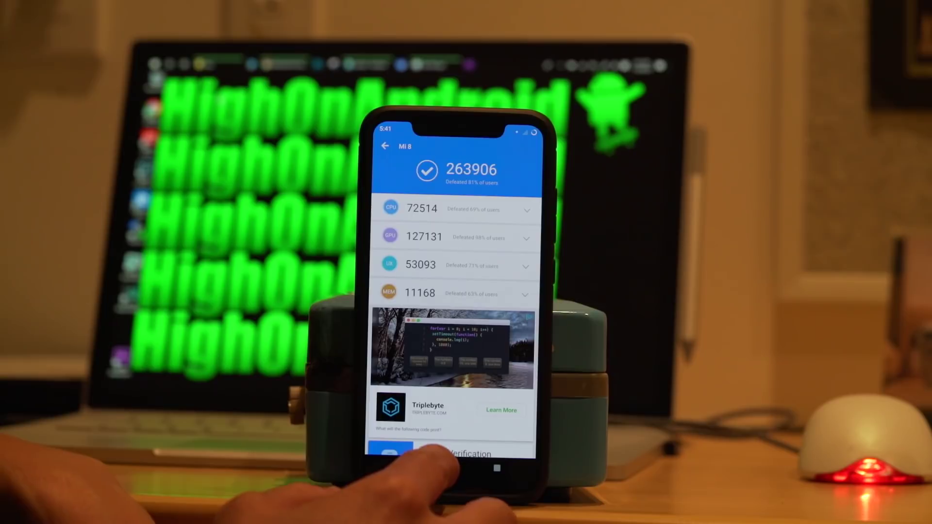
- Leave the AnTuTu 263906 results screen for the home screen
{"action": "left_click", "coordinate": [449, 466]}
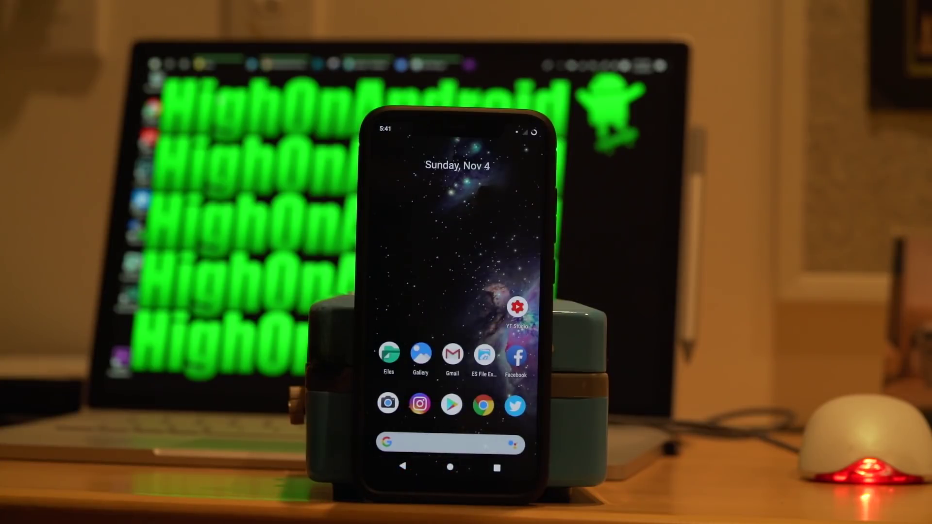